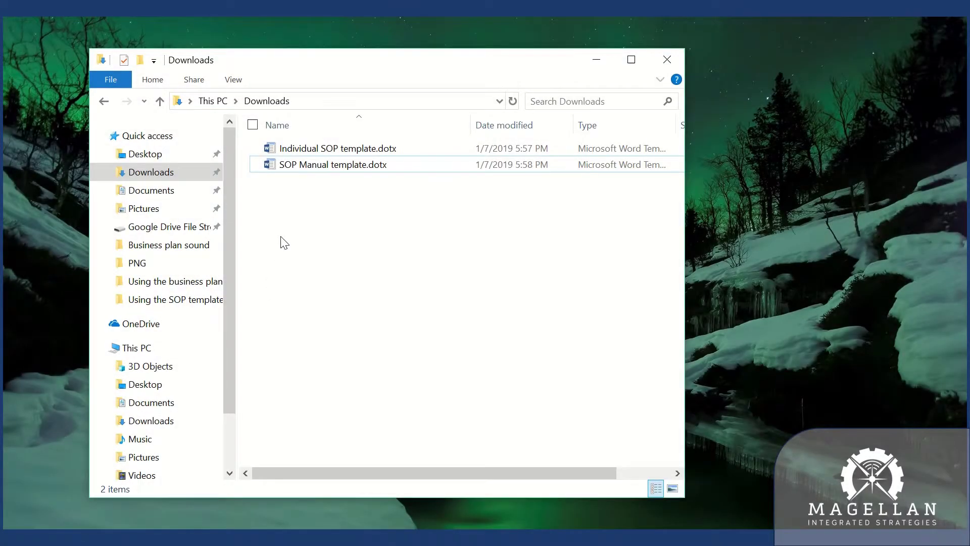
Create a new SOP from Individual SOP template.dotx and begin the Purpose text with 'This SOP'
double_click(312, 148)
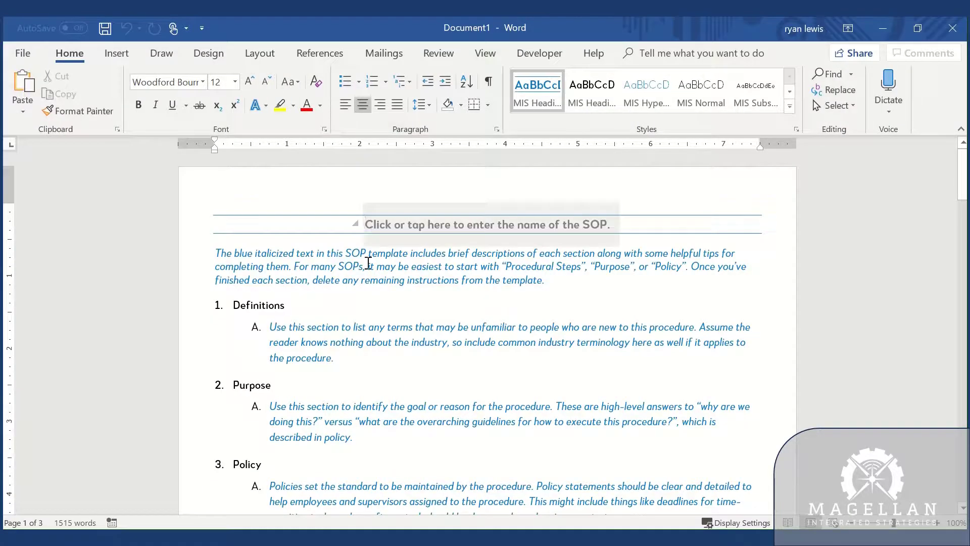
scroll(346, 344, down, 3)
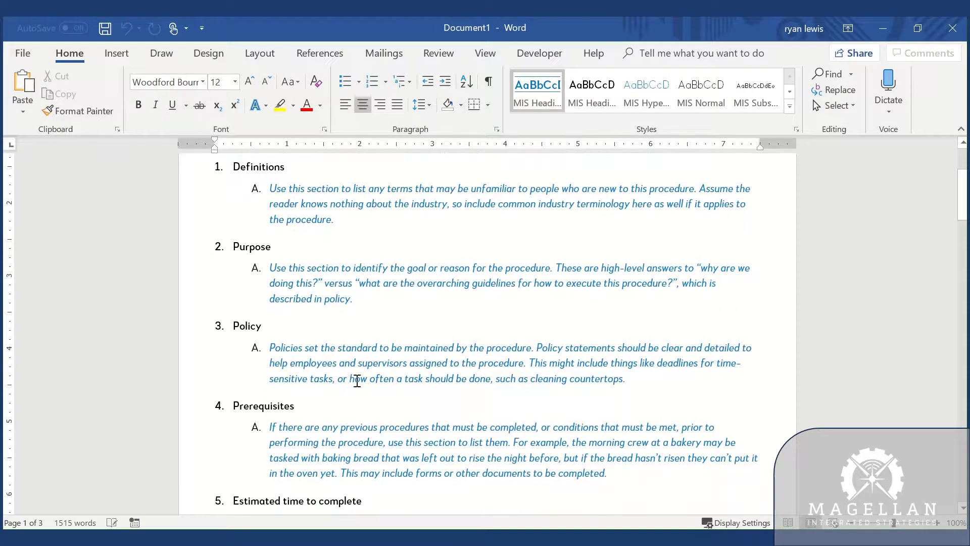
click(339, 281)
text(This SOP)
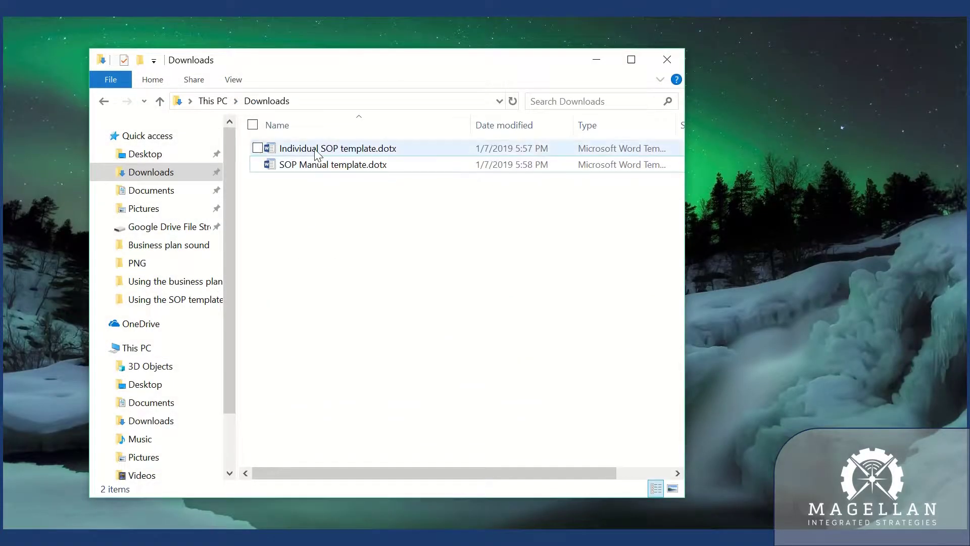
Create a new Word document from SOP Manual template.dotx in Downloads
double_click(314, 165)
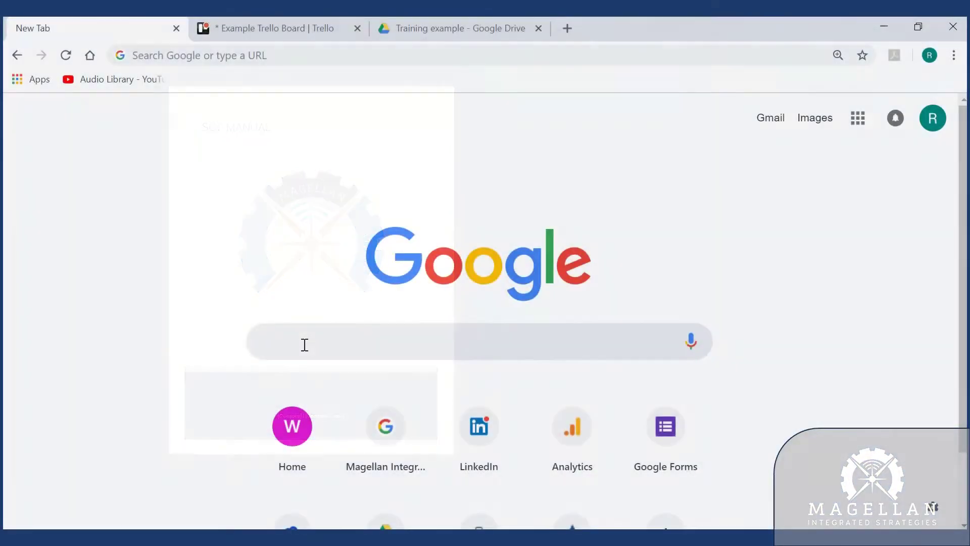
Search Google for 'Food industry regulations' and open the FDA's How to Start a Food Business page
click(305, 345)
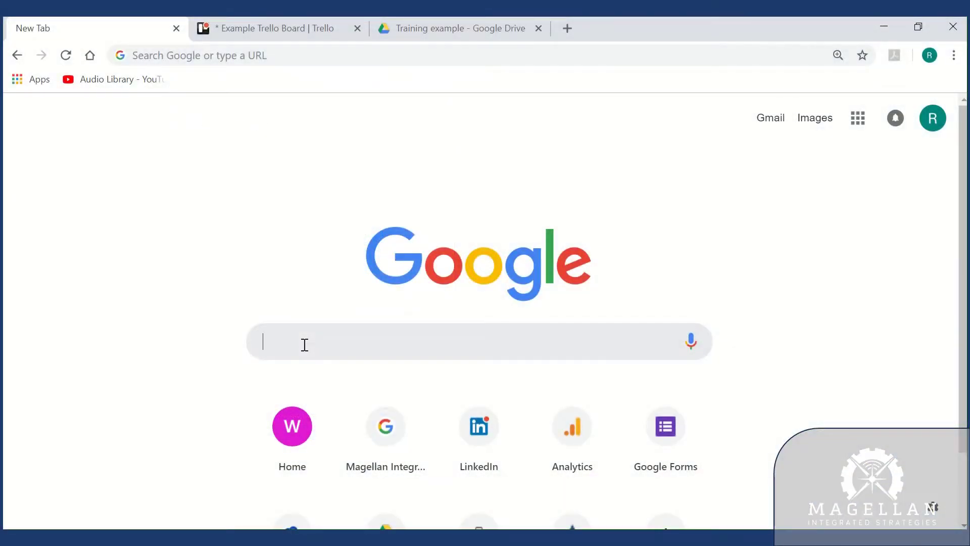
text(Food indust)
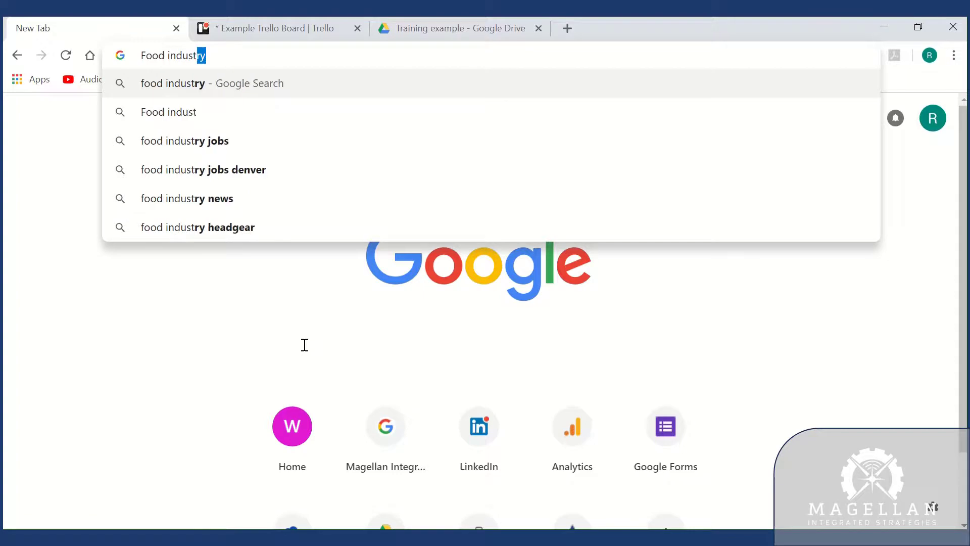
text(ry regulations)
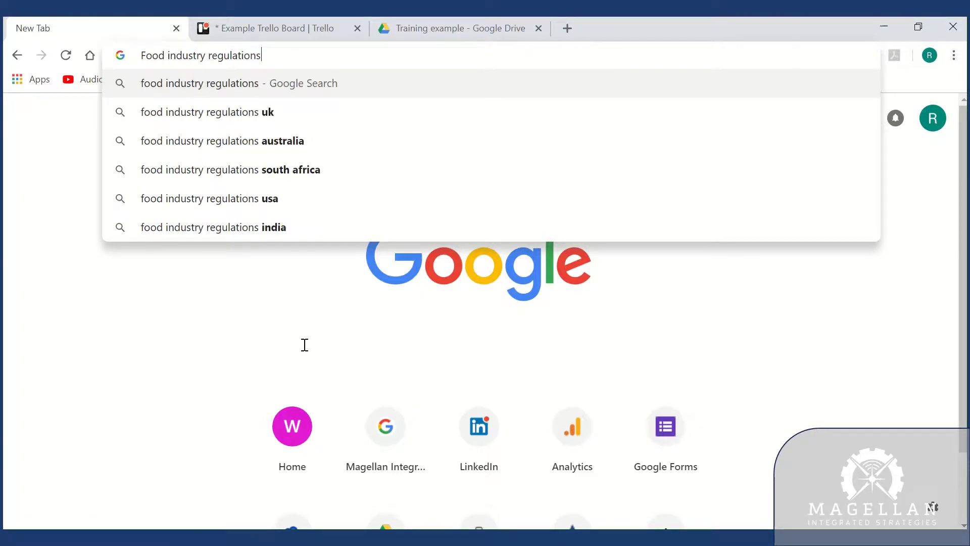
key(Return)
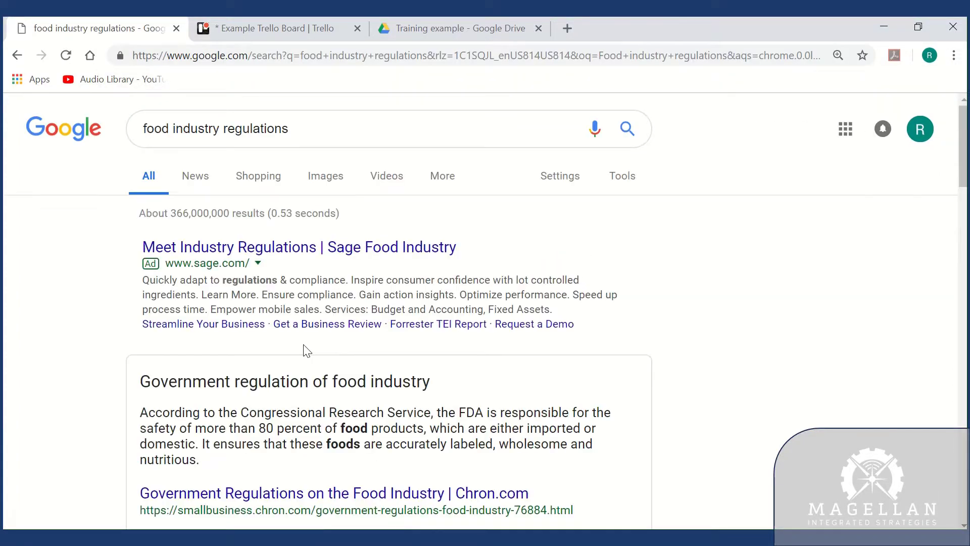
scroll(296, 341, down, 5)
scroll(286, 336, down, 6)
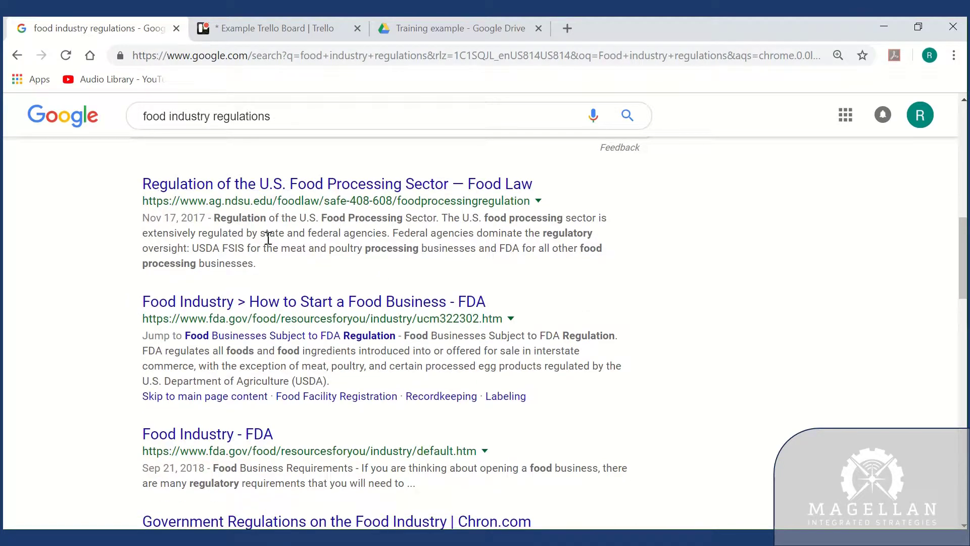
click(262, 301)
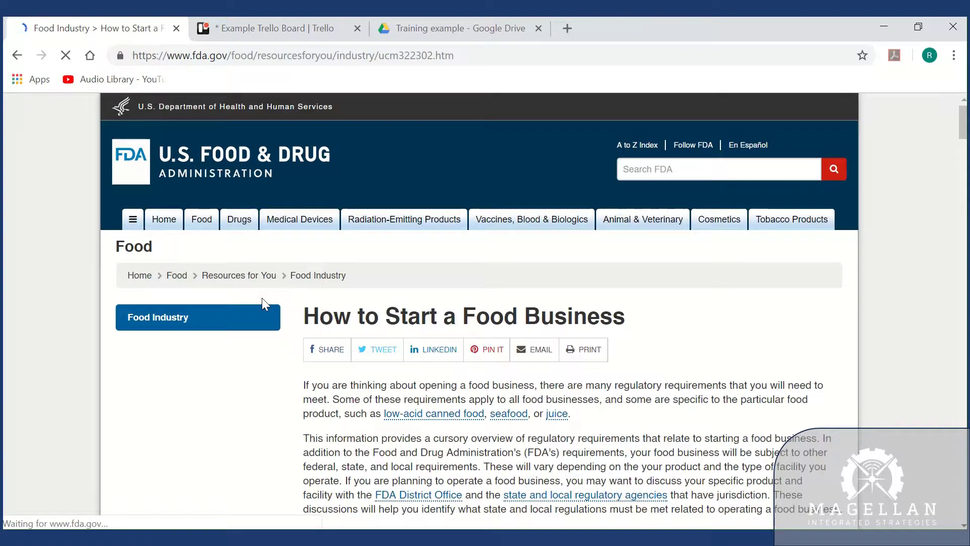
scroll(514, 343, down, 3)
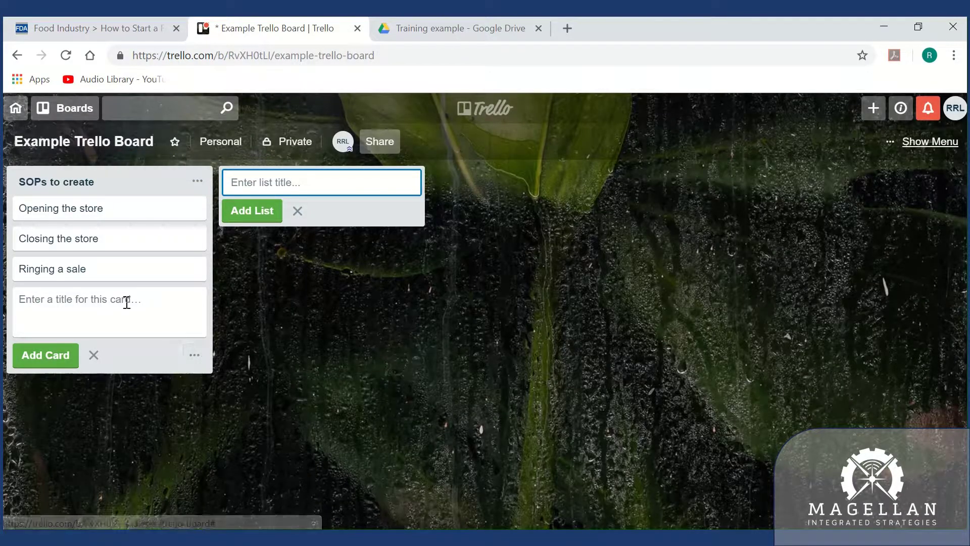
Add a 'Customer complaints' card to the Trello SOPs to create list
text(Custom)
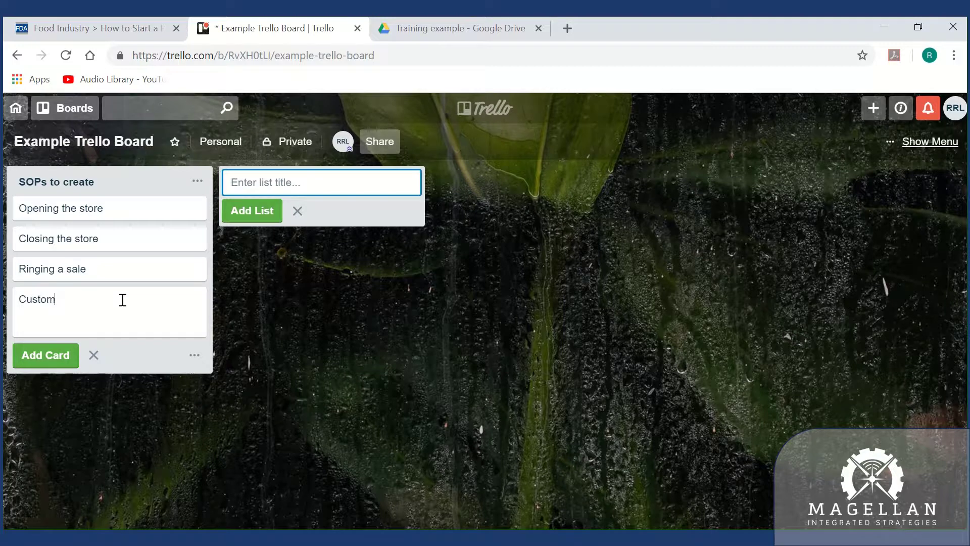
text(er complai)
key(Return)
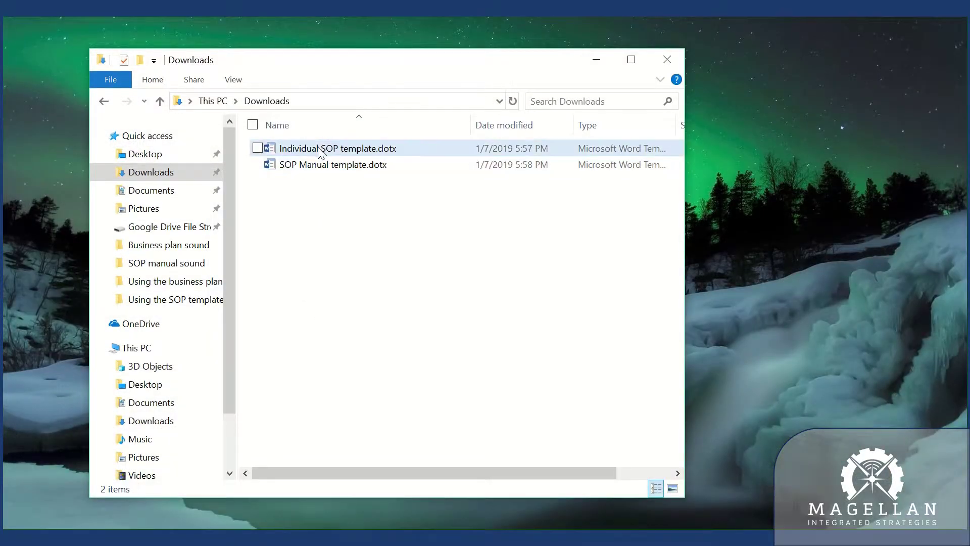
Create a new SOP from Individual SOP template.dotx and name it 'Customer Complaints'
double_click(320, 149)
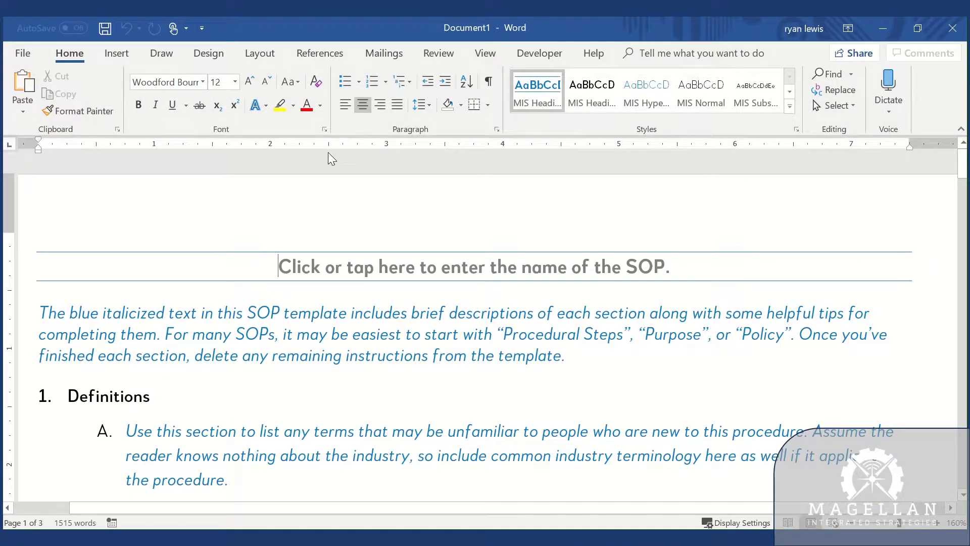
click(381, 264)
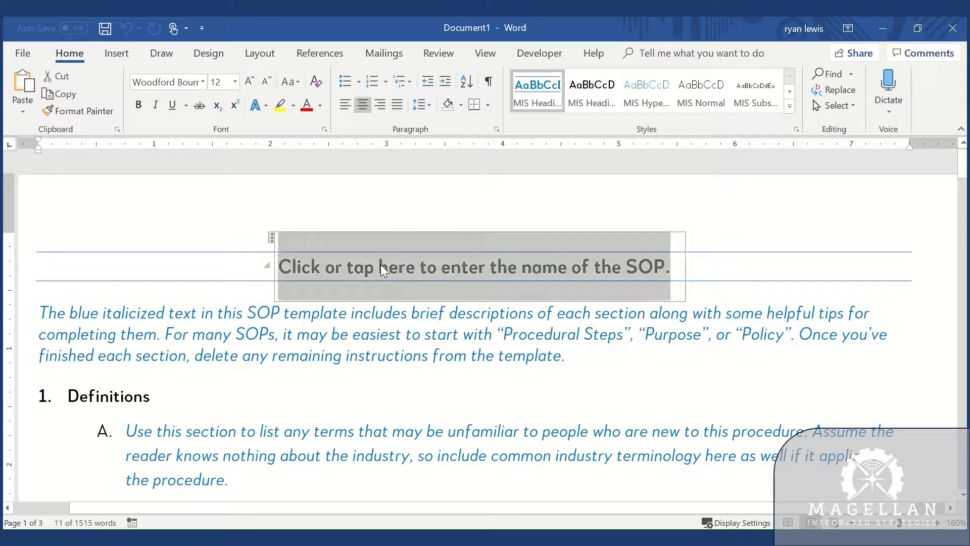
text(Customer Complaints)
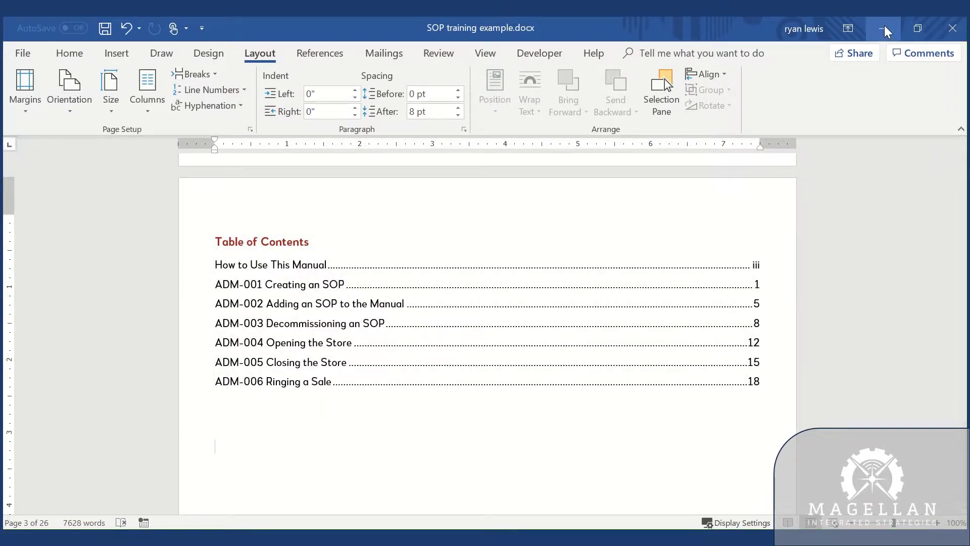
Rename Customer Complaints.docx in Downloads to 'ADM-007 Customer Complaints.docx'
click(883, 28)
click(278, 229)
click(280, 229)
text(ADM-007 Customer Complaints.docx)
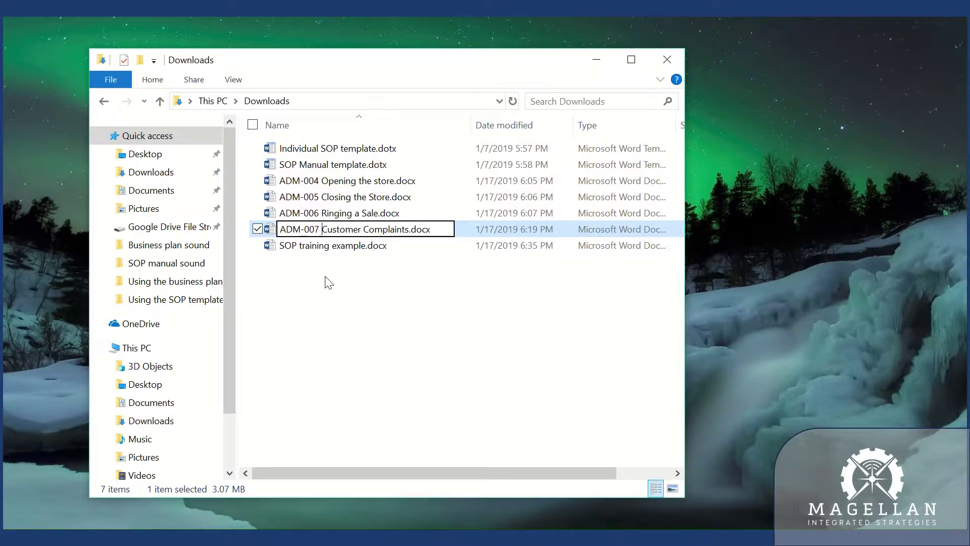
key(Return)
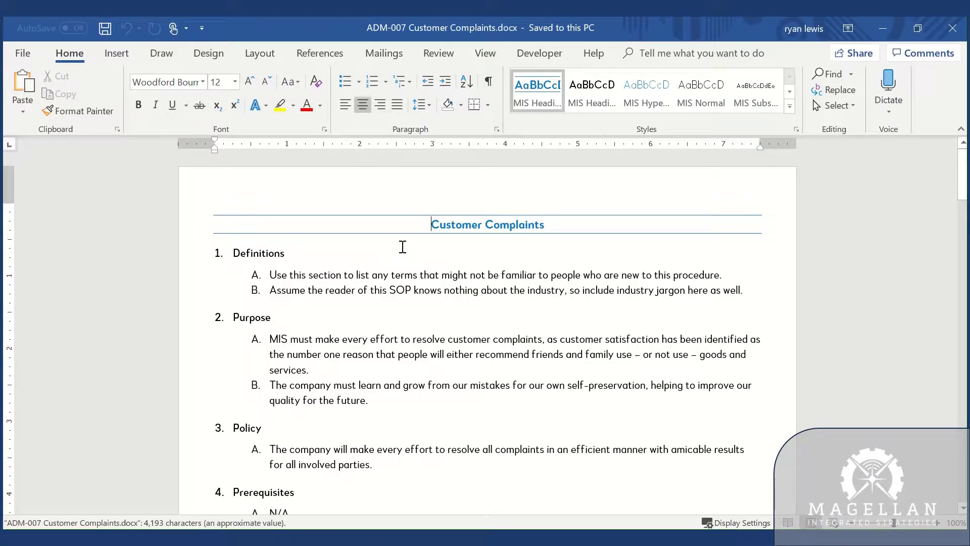
Prefix the SOP heading with 'ADM-007' and select the entire document for copying
click(431, 224)
text(ADM-007)
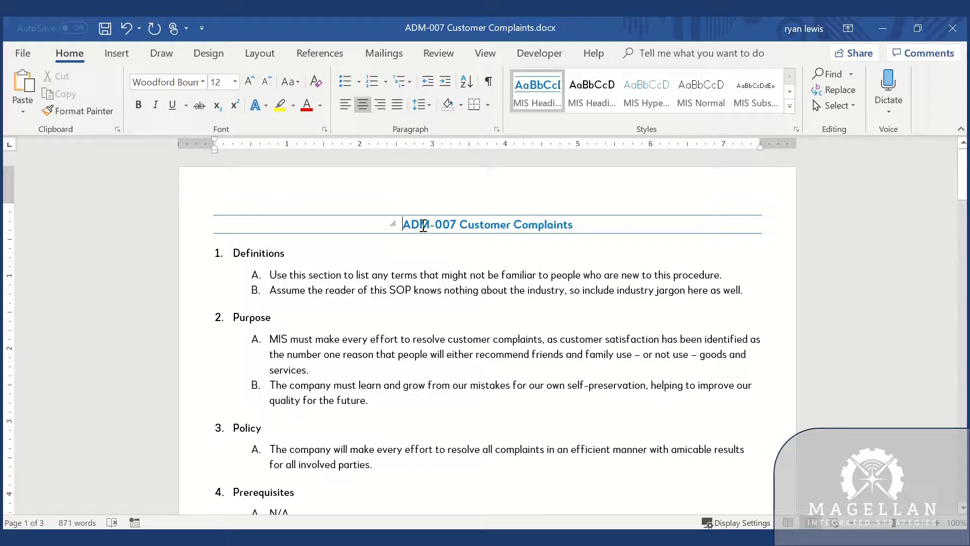
key(ctrl+a)
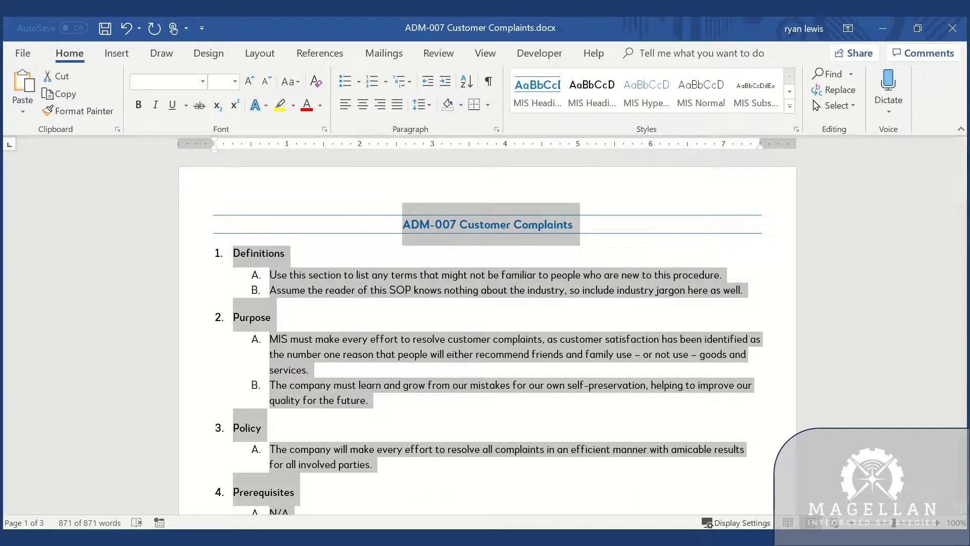
Paste the Customer Complaints SOP at the end of SOP training example.docx
click(469, 537)
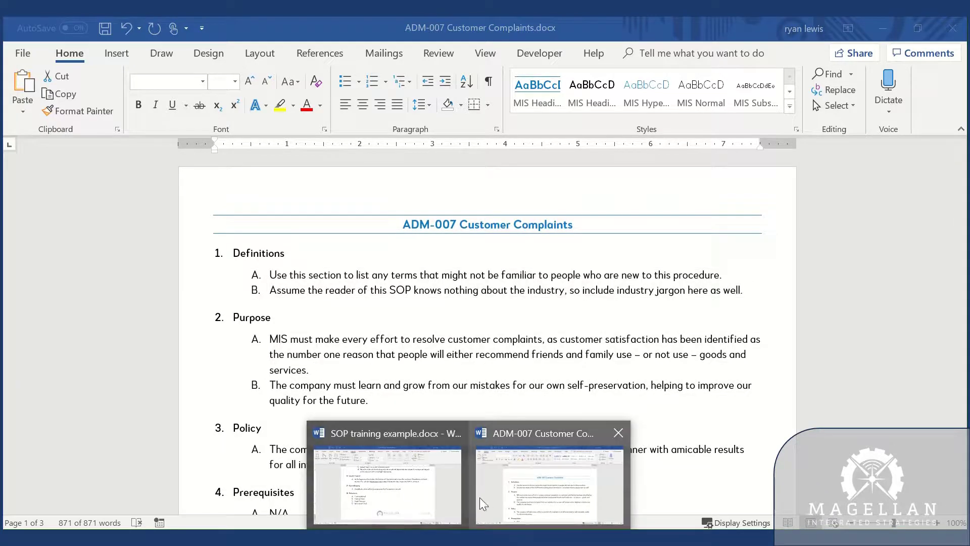
click(428, 493)
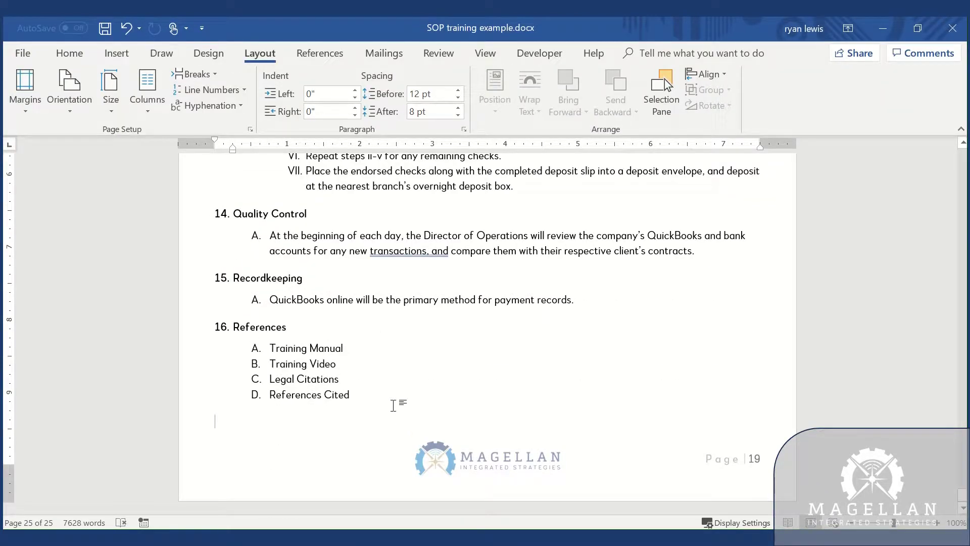
key(ctrl+v)
scroll(283, 402, down, 3)
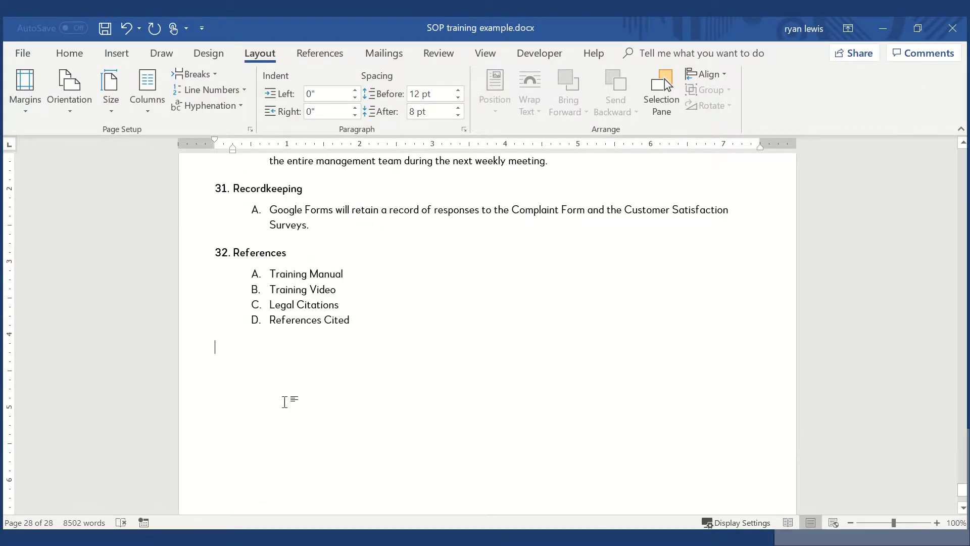
scroll(283, 401, up, 18)
scroll(286, 403, up, 20)
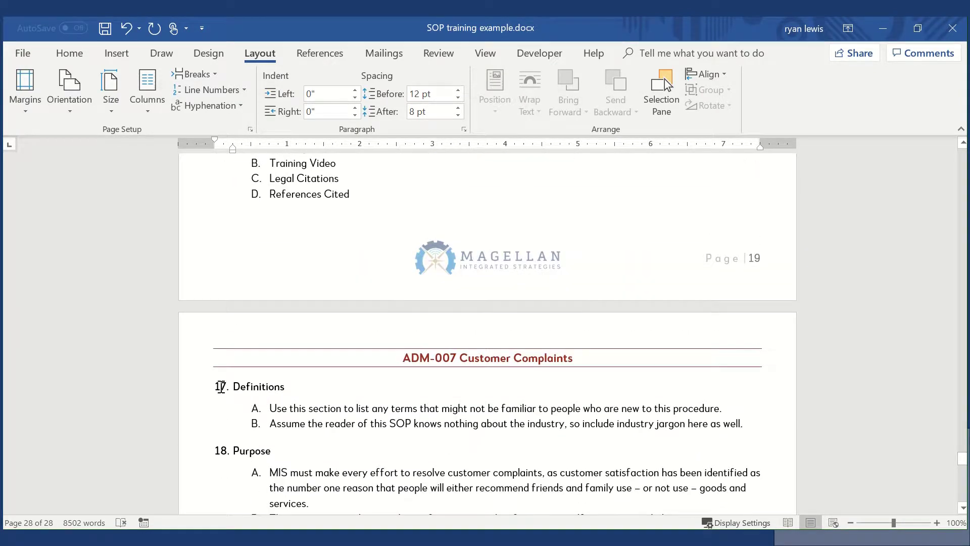
Restart the new section numbering at 1 and delete the empty list item K
click(222, 388)
right_click(223, 388)
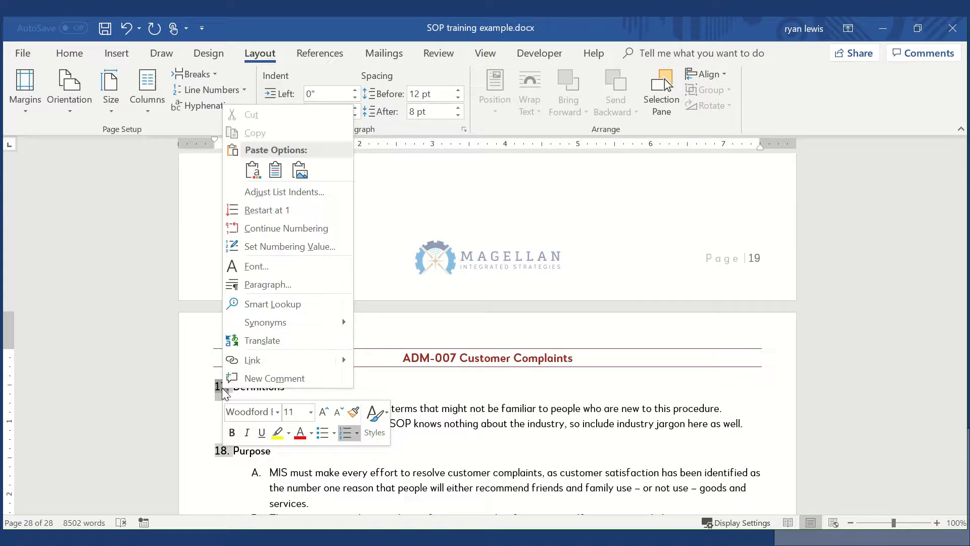
click(263, 211)
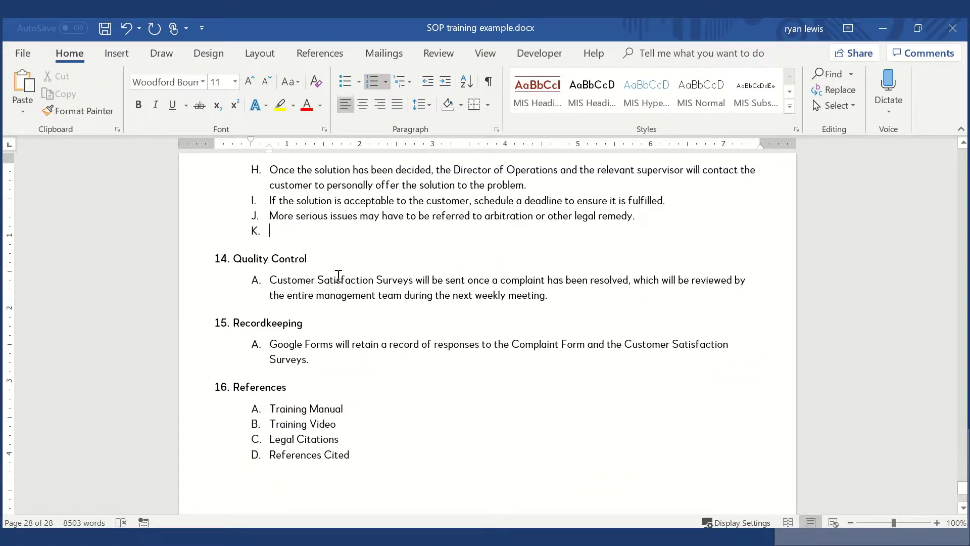
key(BackSpace)
key(BackSpace)
key(BackSpace)
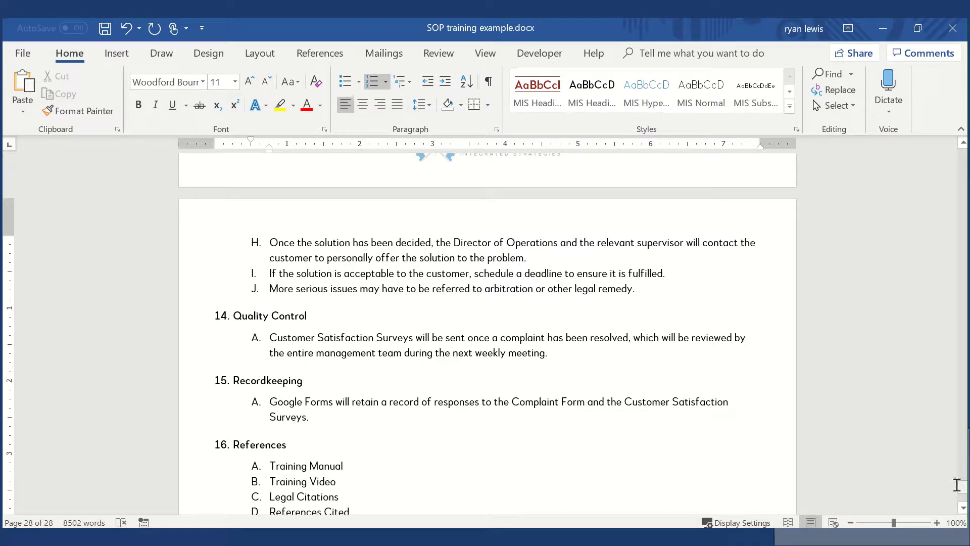
Update the entire table of contents so ADM-007 Customer Complaints appears on page 20
drag(963, 488, 963, 169)
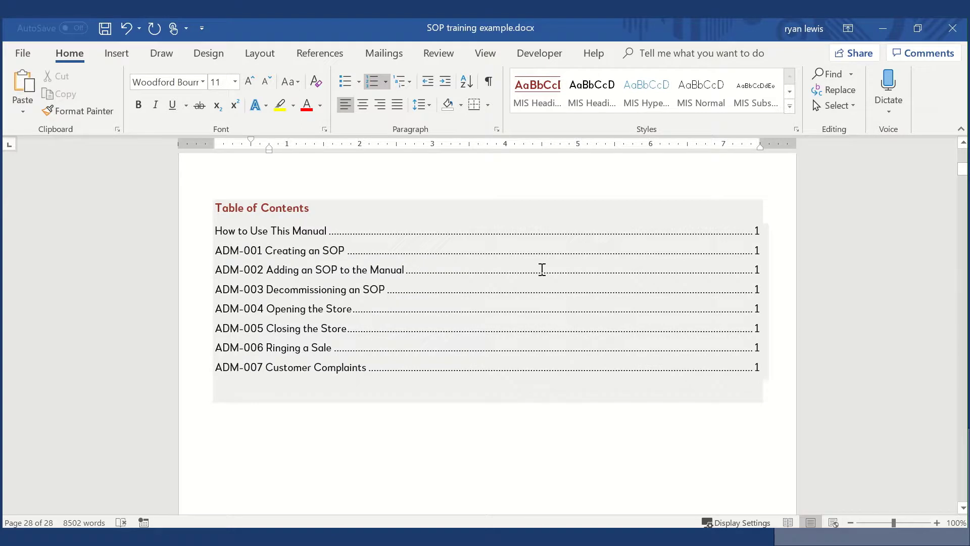
click(541, 269)
click(283, 190)
click(430, 278)
click(476, 305)
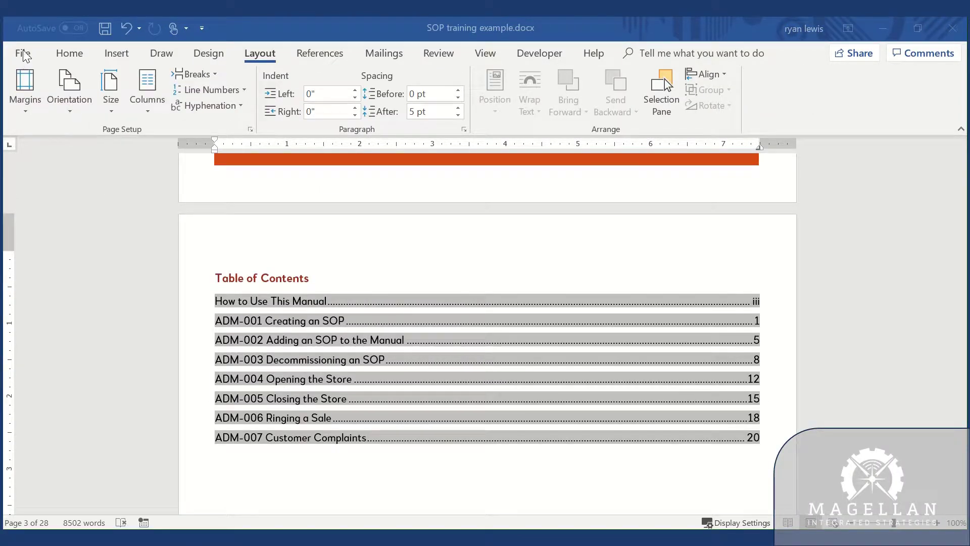
Export the manual as SOP training example.pdf to Downloads and minimize Word
click(23, 52)
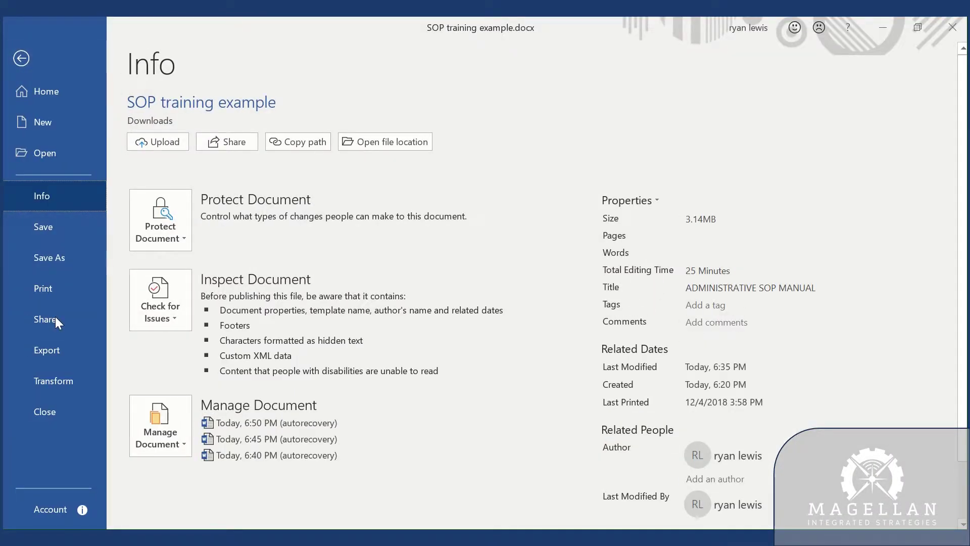
click(50, 350)
click(426, 197)
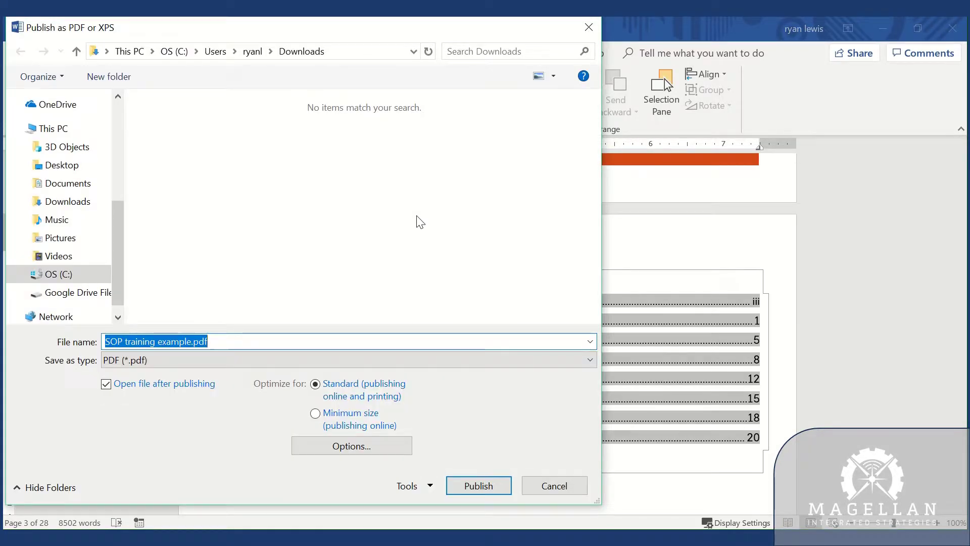
click(485, 484)
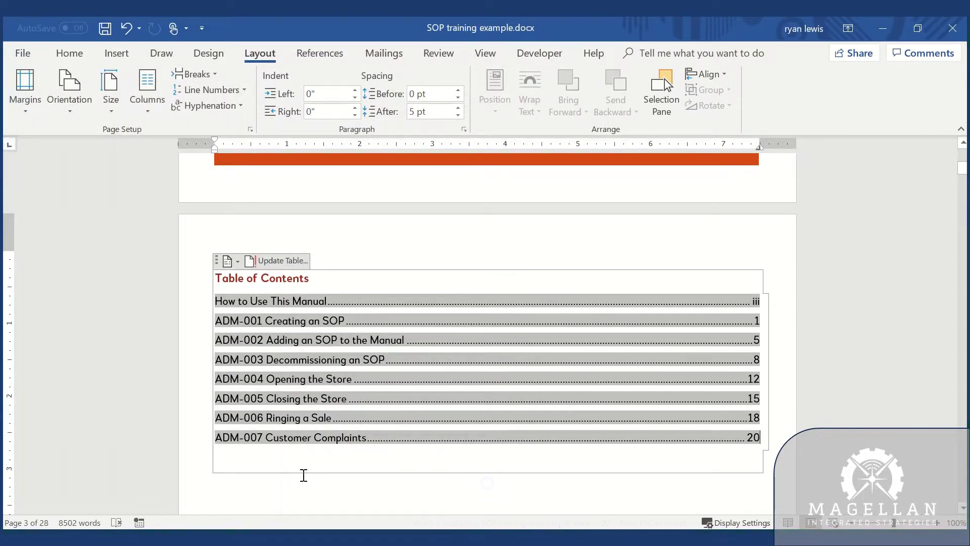
click(875, 32)
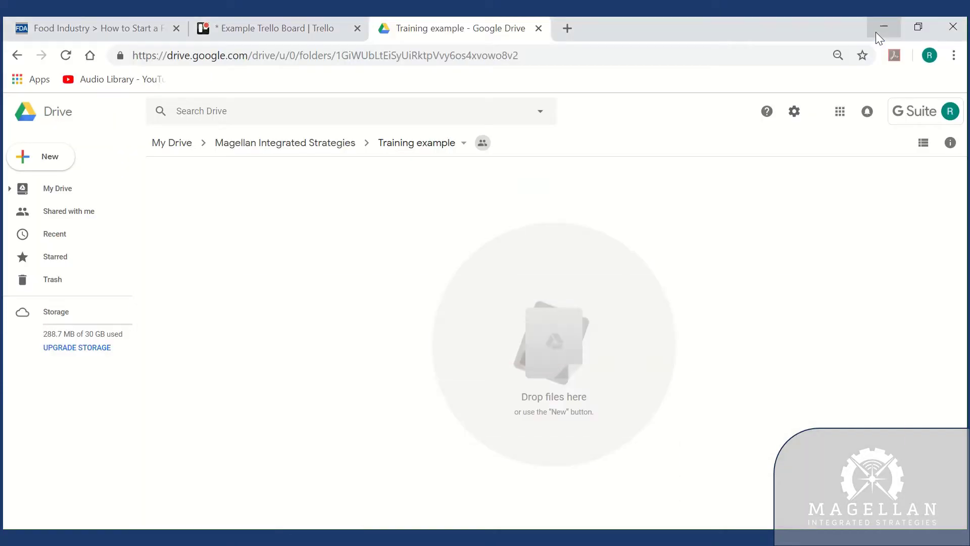
Create an Admin folder in Training example and upload SOP training example.pdf into it
click(46, 158)
click(64, 169)
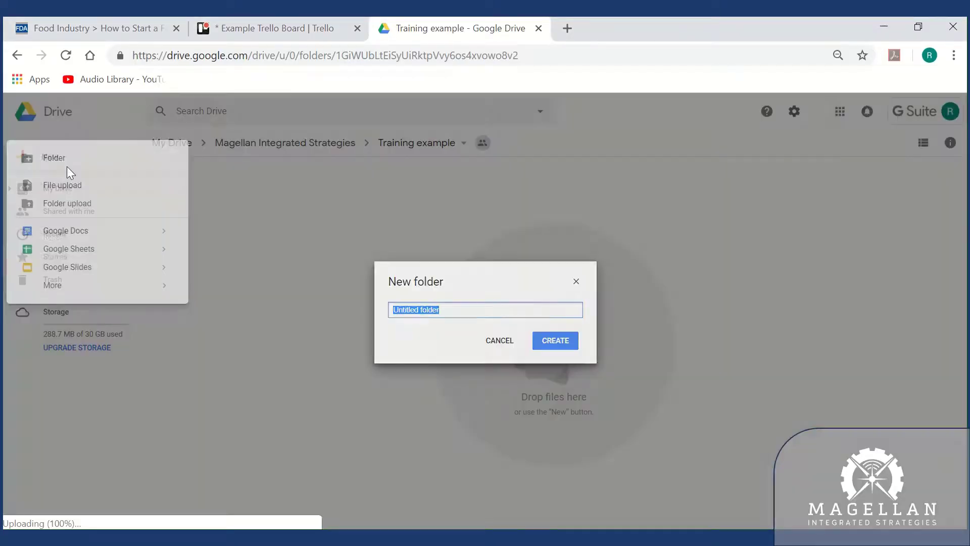
text(Adm)
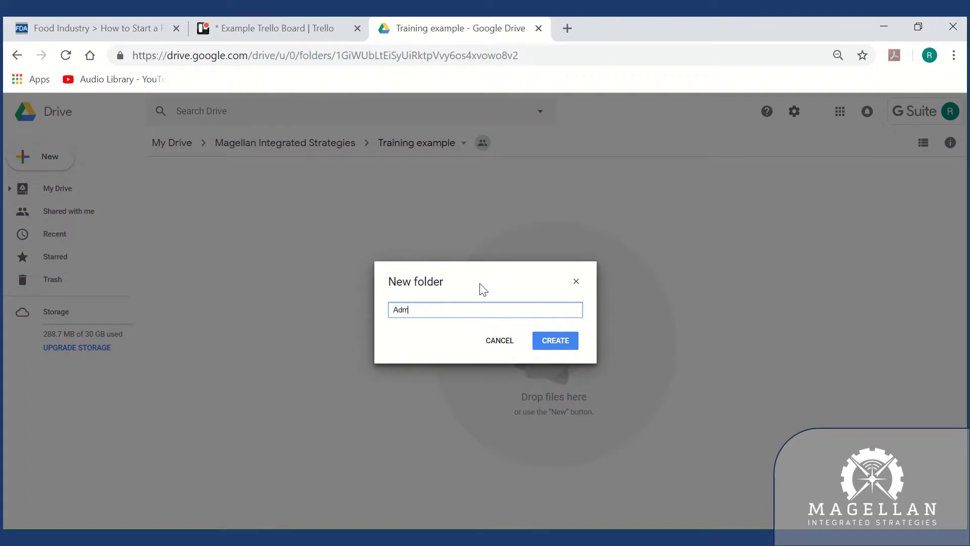
text(in)
key(Return)
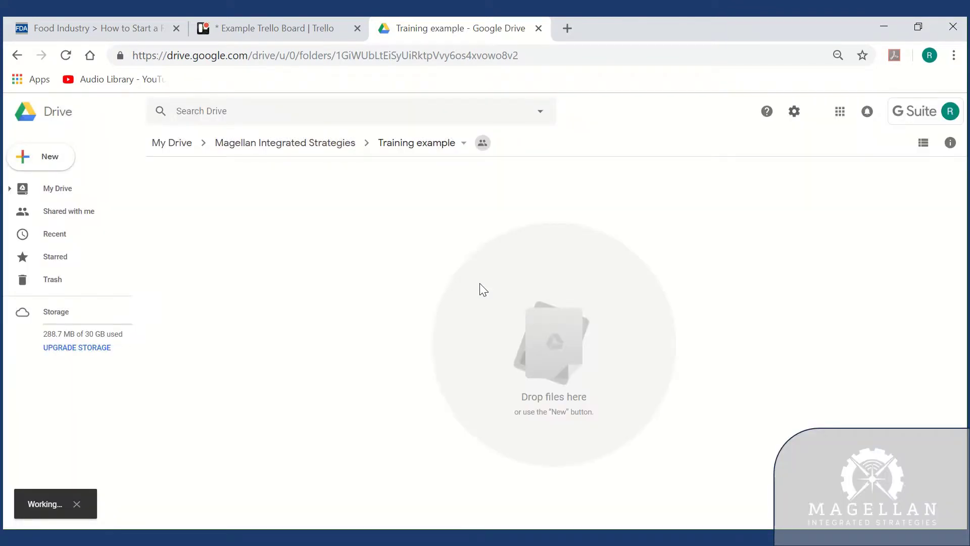
double_click(208, 202)
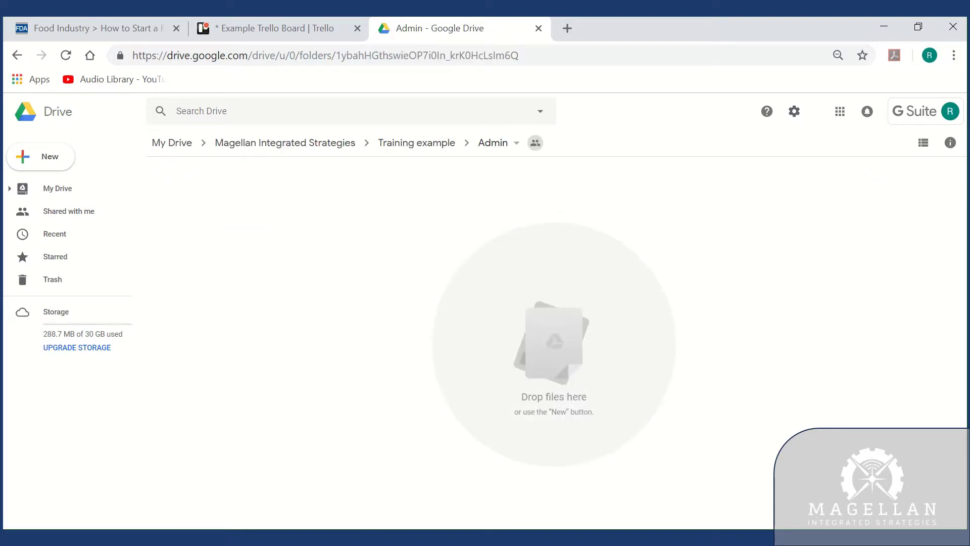
key(alt+Tab)
drag(317, 265, 741, 286)
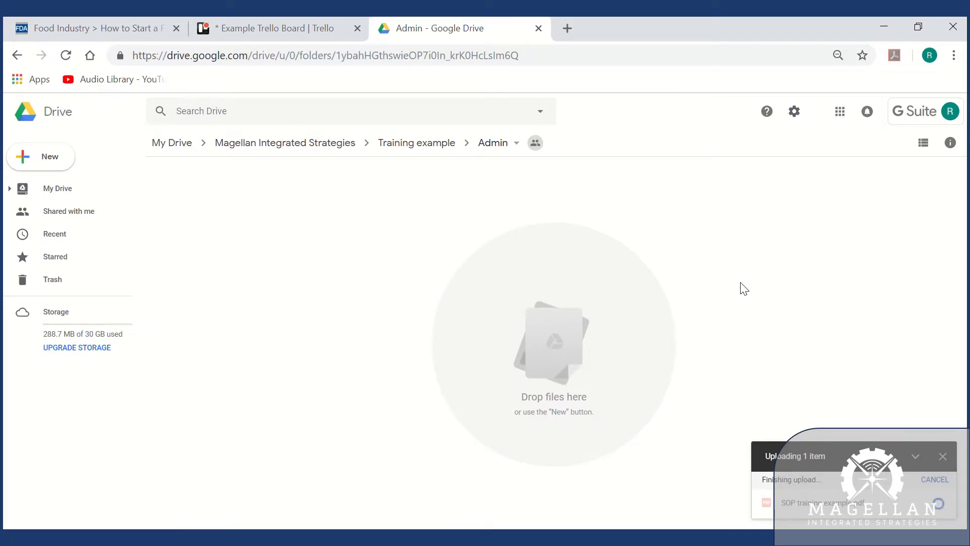
Disable downloading, printing and copying of 'SOP training example.pdf' for commenters and viewers
click(228, 248)
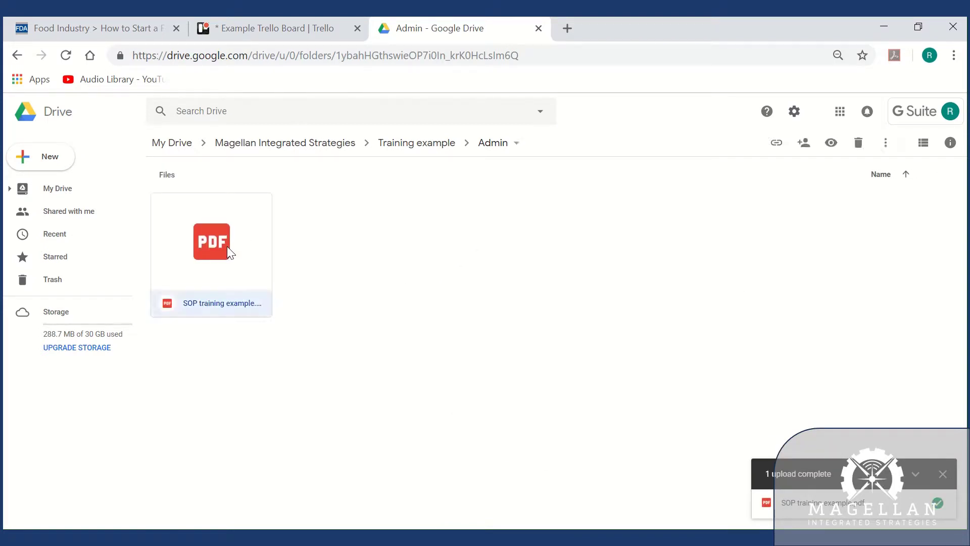
right_click(226, 246)
click(286, 311)
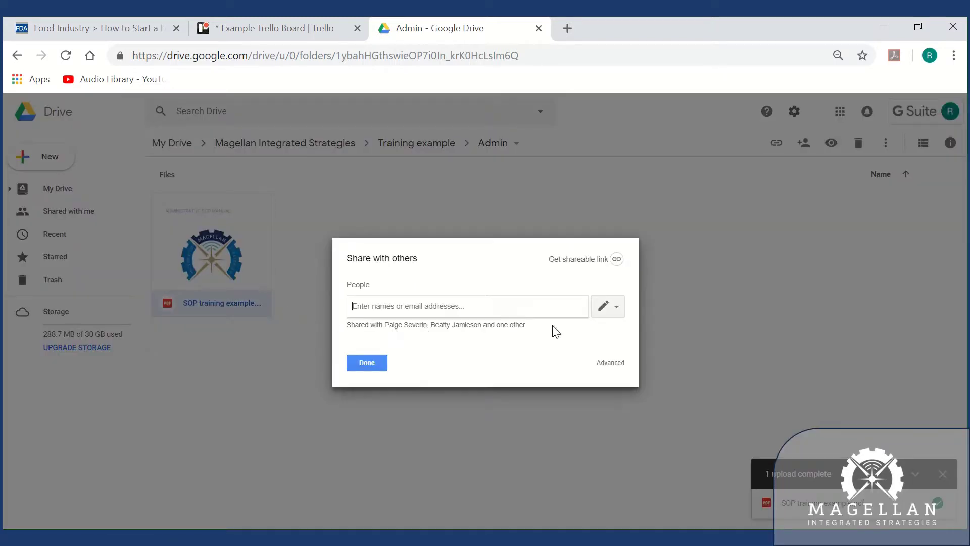
click(614, 367)
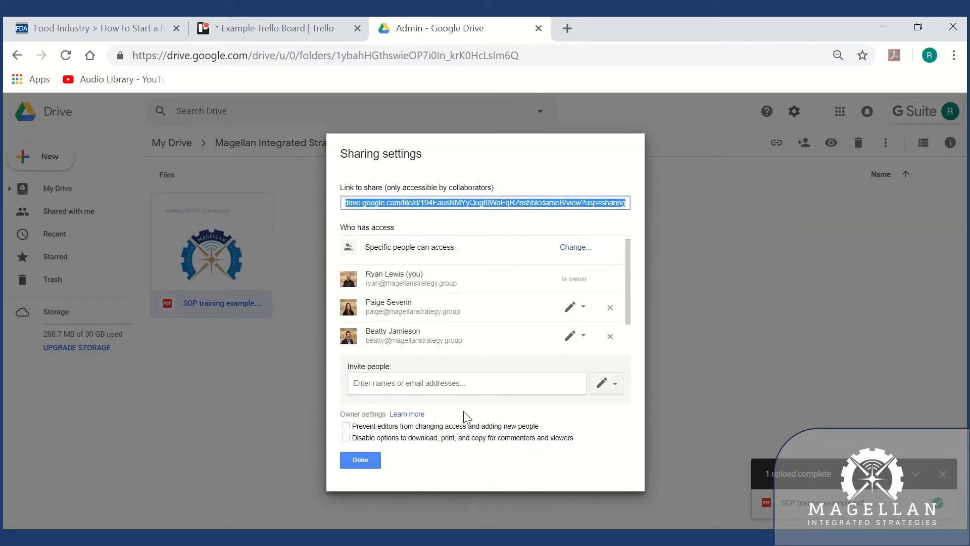
click(346, 439)
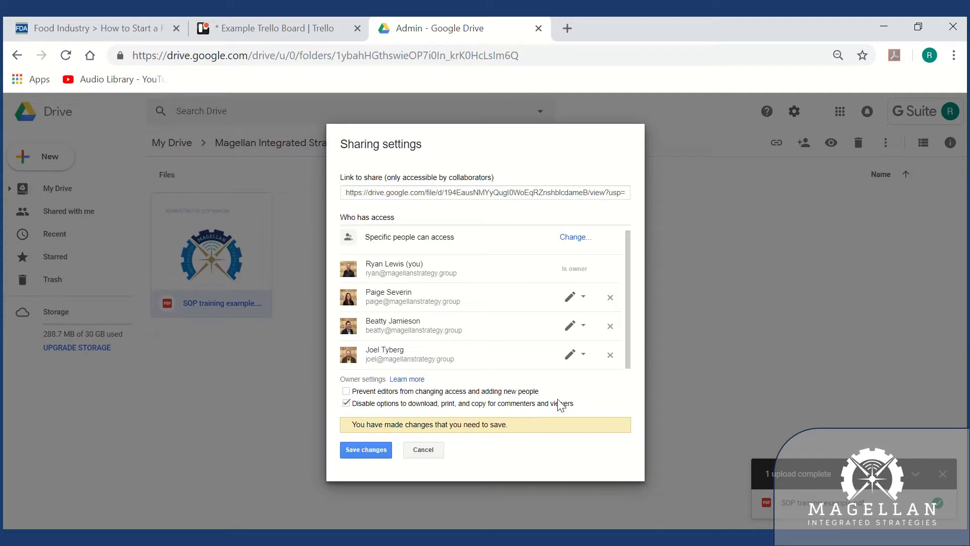
click(377, 451)
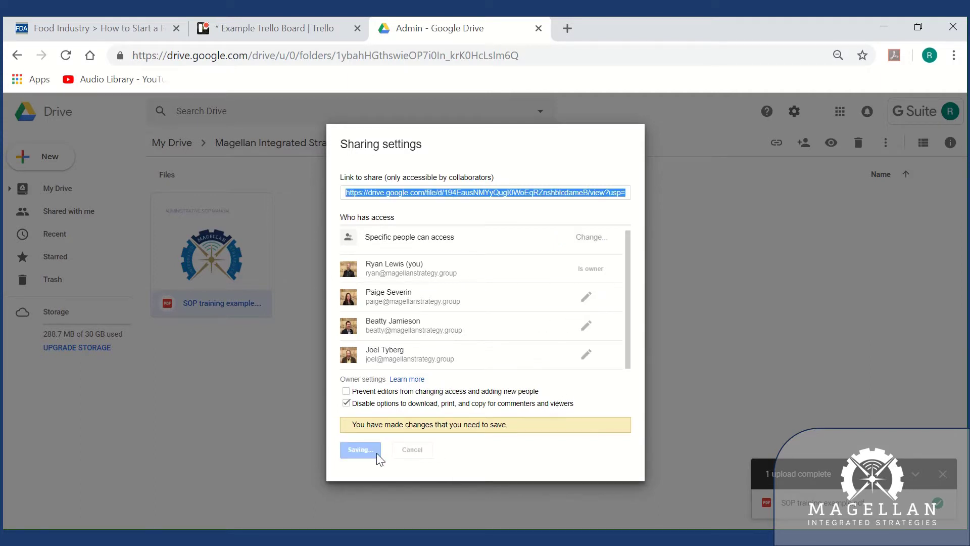
Set the invite permission to Can view and enter a colleague's name to invite
click(610, 373)
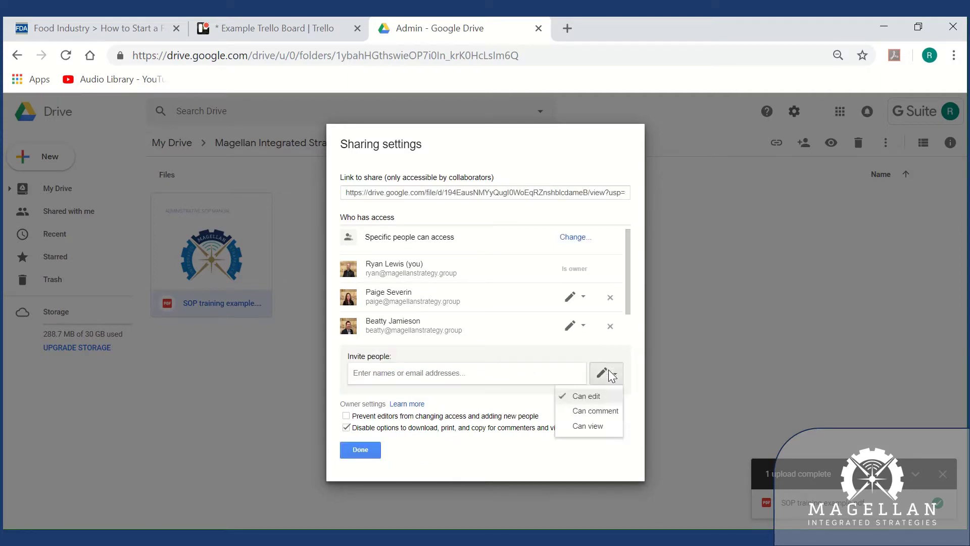
click(589, 426)
click(489, 374)
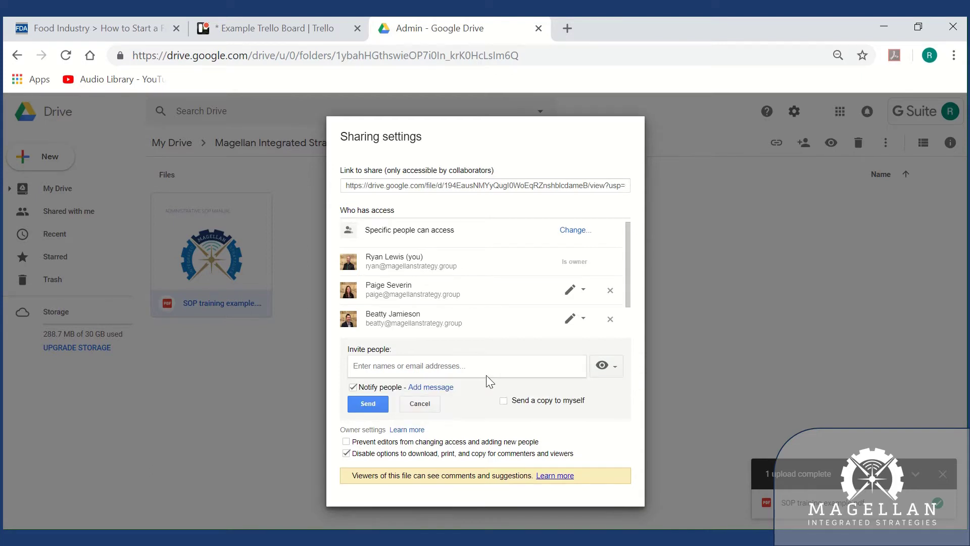
text(beatty)
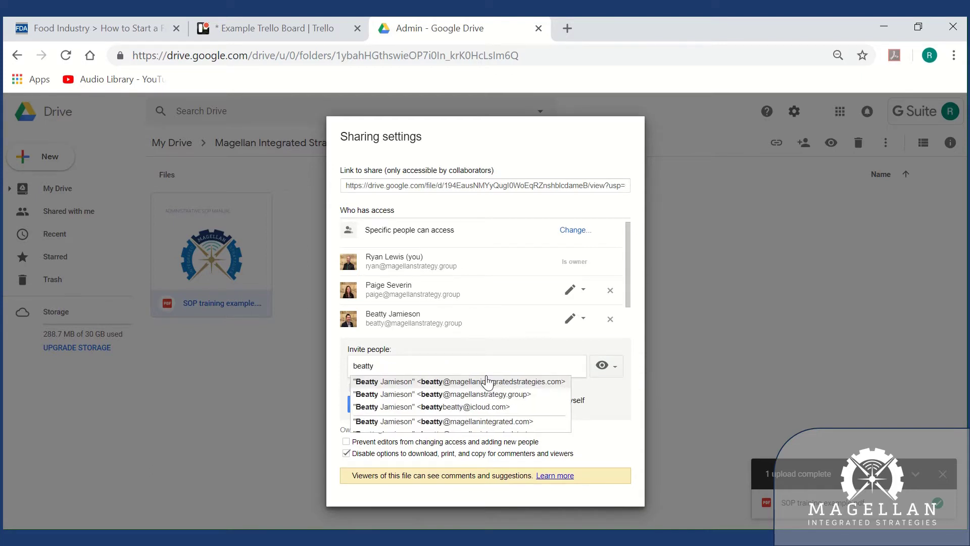